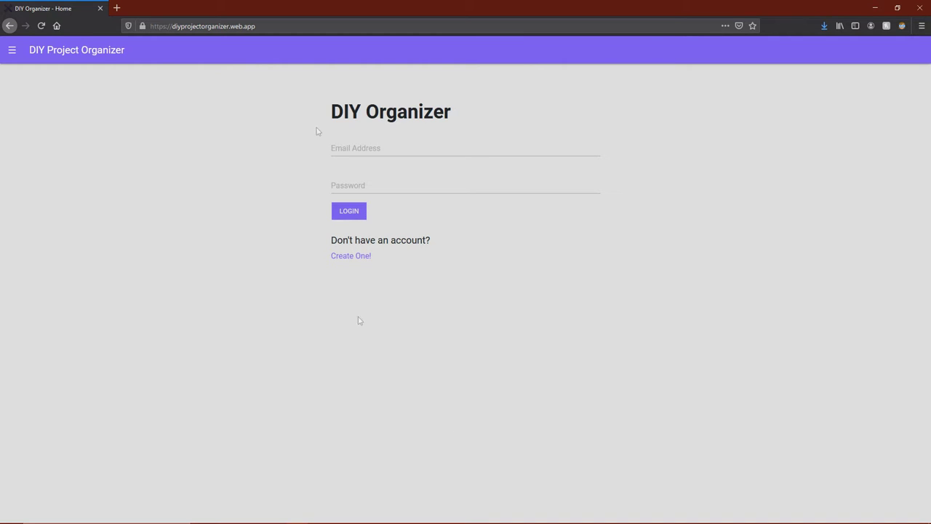
Step: Sign in to DIY Project Organizer with the saved login credentials
click(327, 145)
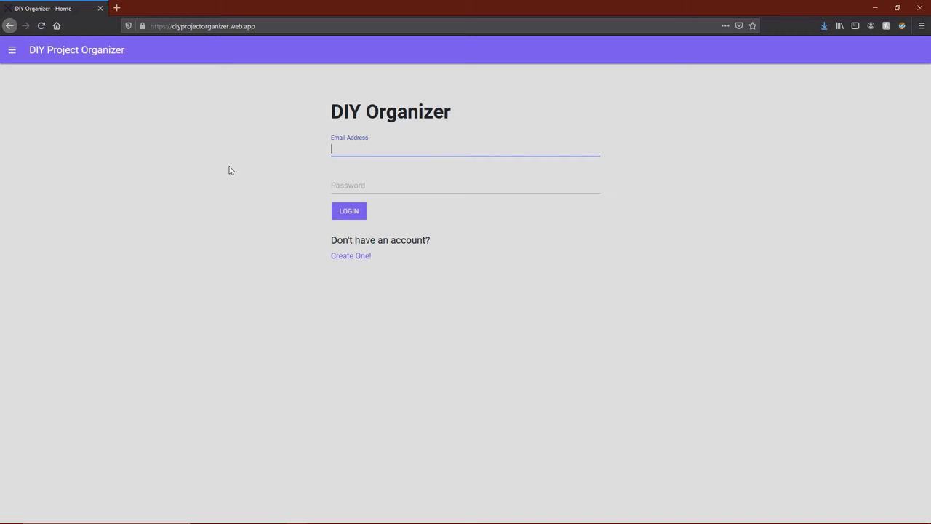
key(ctrl+shift+l)
click(342, 211)
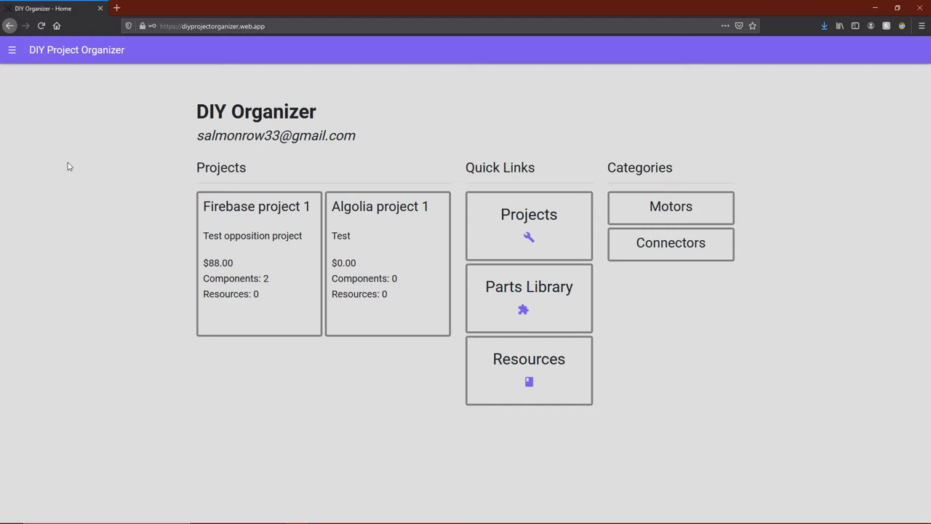
Step: Go to My Projects, decline saving the login in the browser, and begin a new project
click(12, 49)
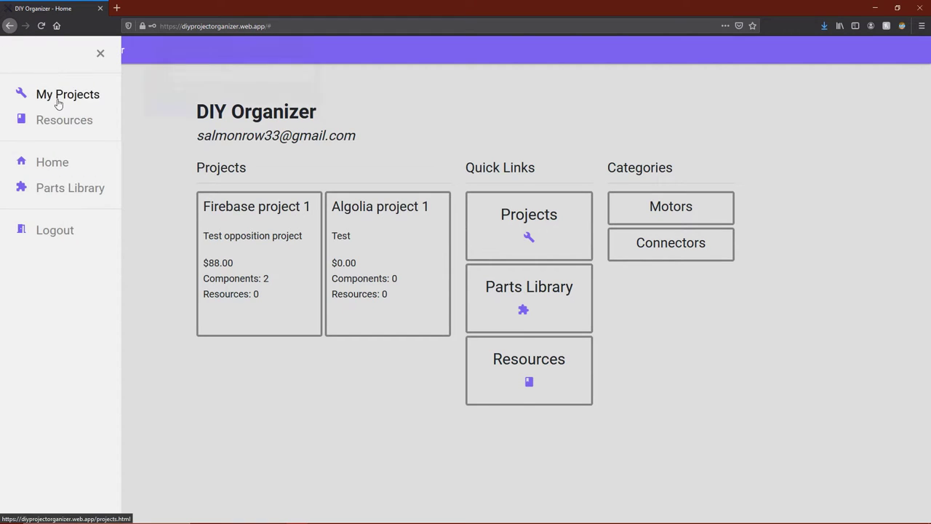
click(56, 98)
click(267, 107)
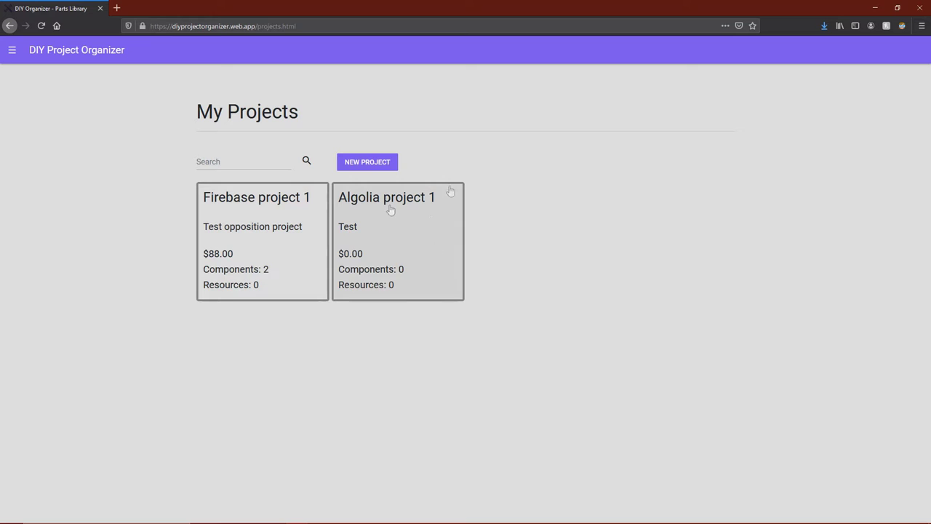
click(364, 162)
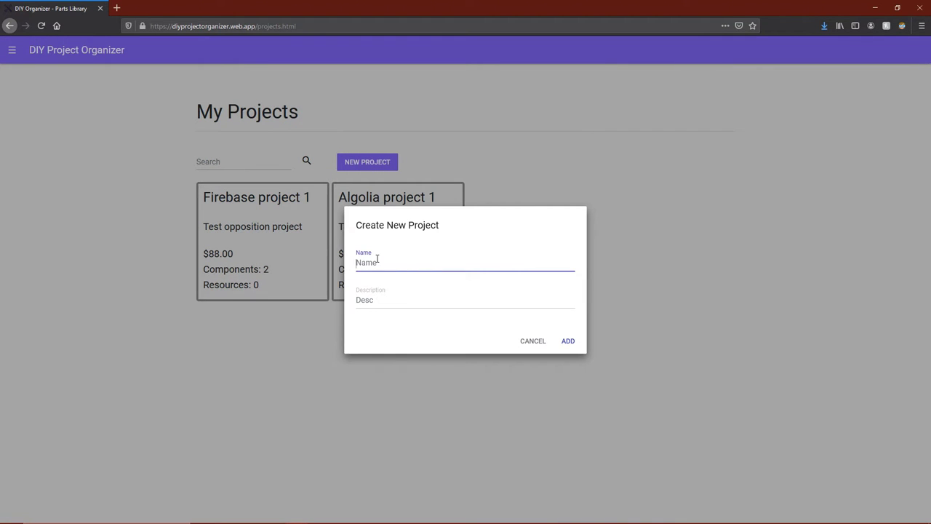
Step: Create '3D Printer Project' with description 'Creating a 3D printer', then view Algolia project 1
text(3D Printer Project)
key(Tab)
text(Creating a 3D printer)
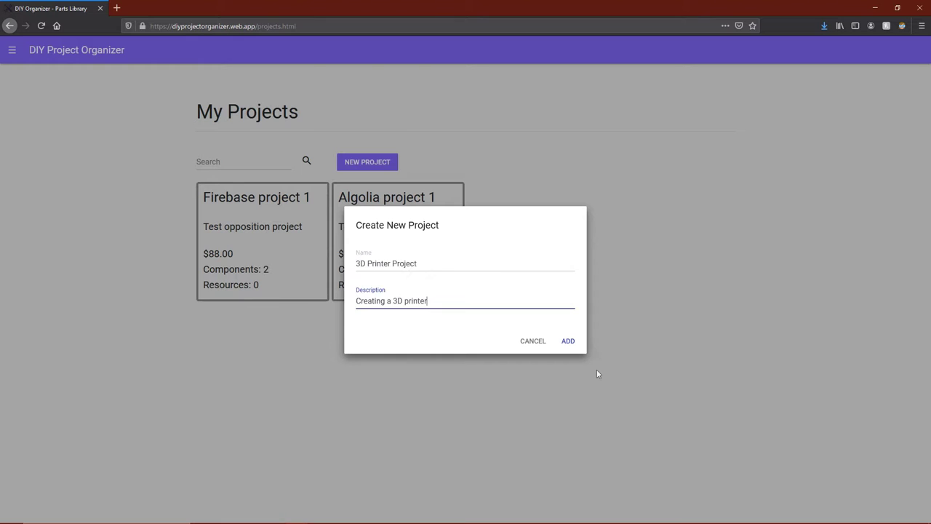
click(572, 343)
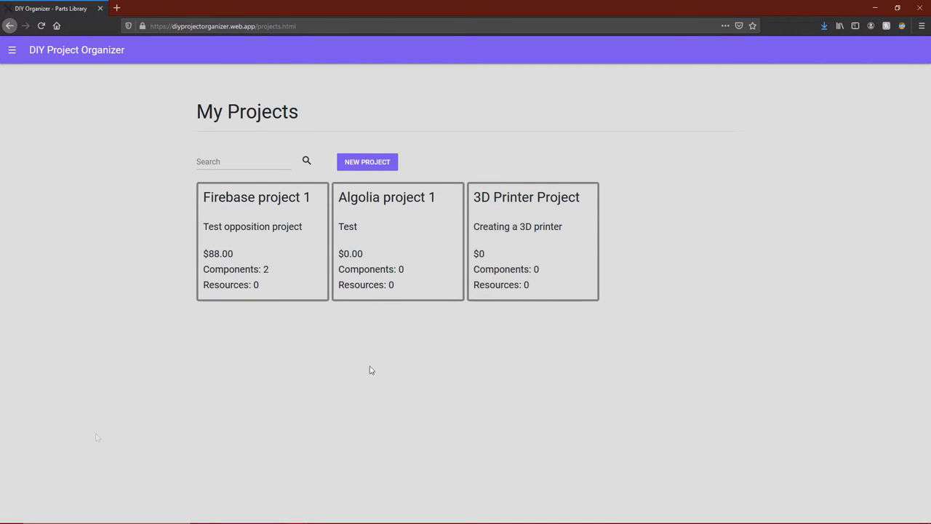
click(372, 229)
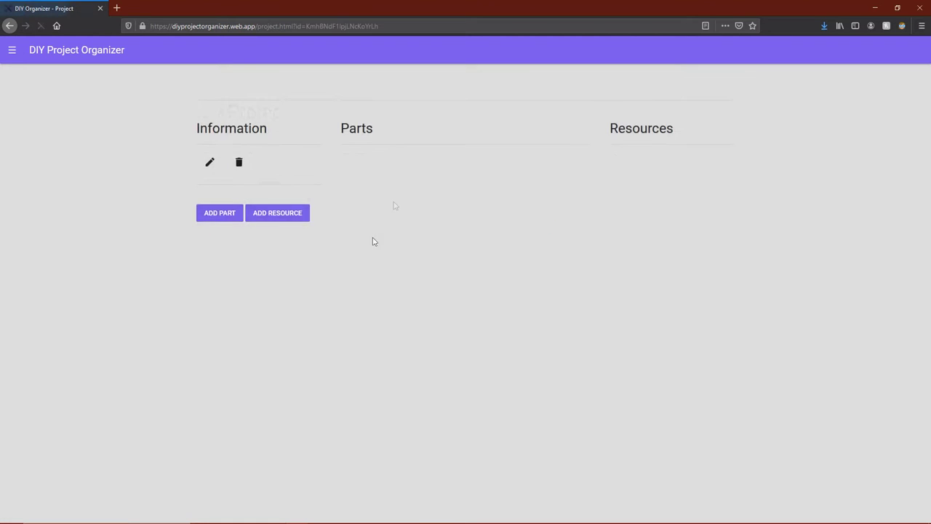
Step: Change Algolia project 1's description to 'This is a test'
click(210, 209)
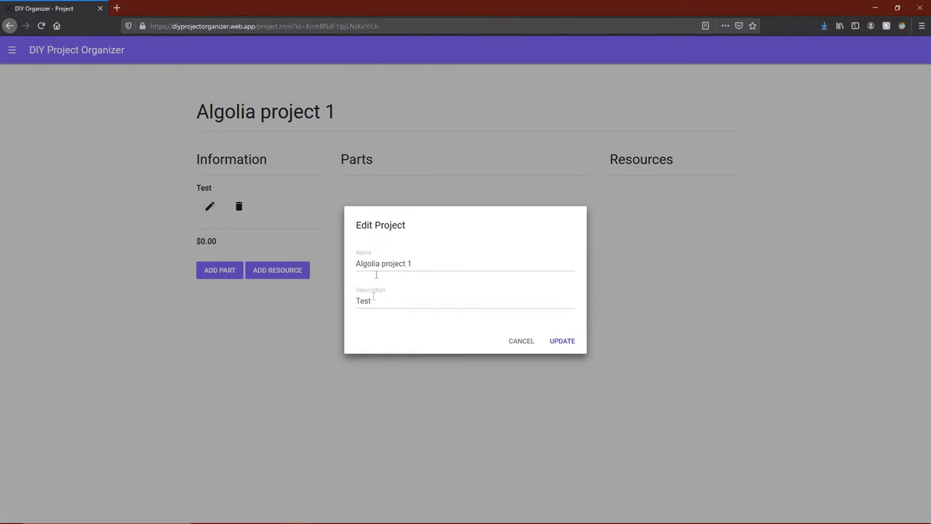
click(376, 301)
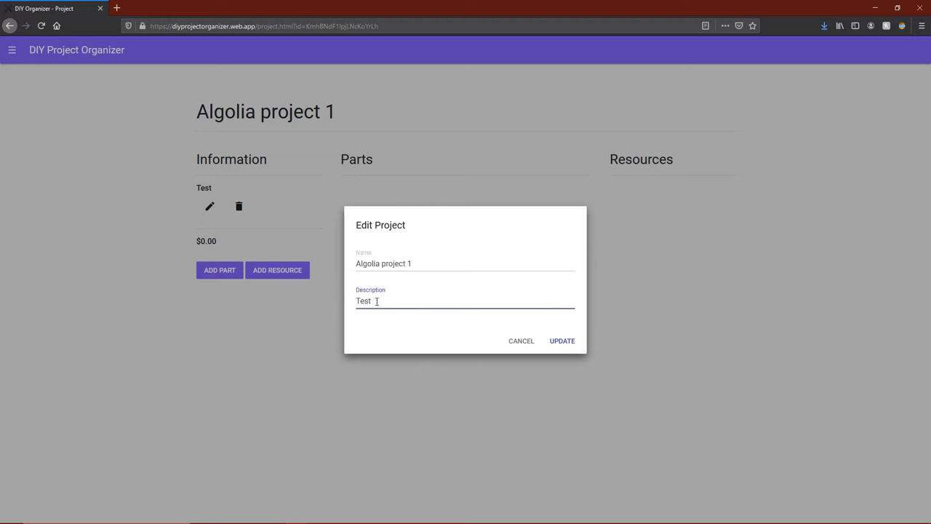
key(Return)
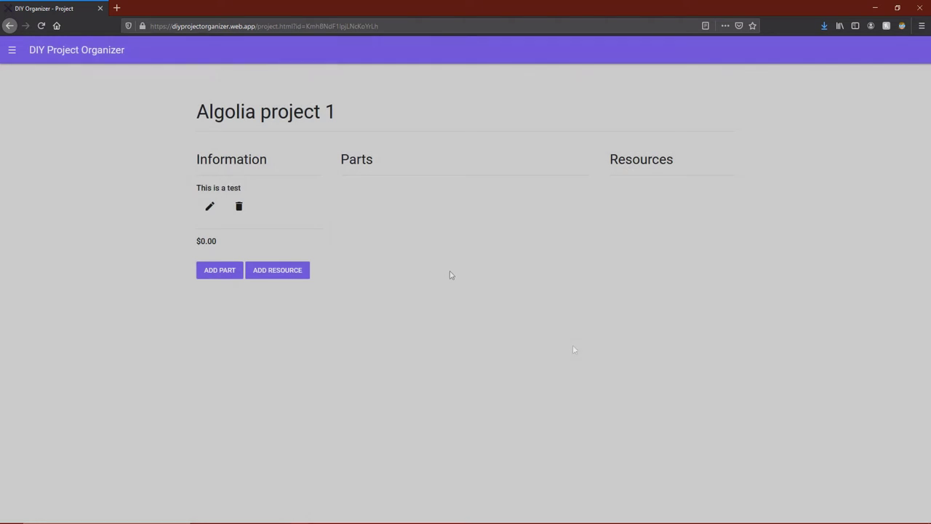
Step: Delete Algolia project 1 and focus the project search box
click(239, 206)
click(566, 293)
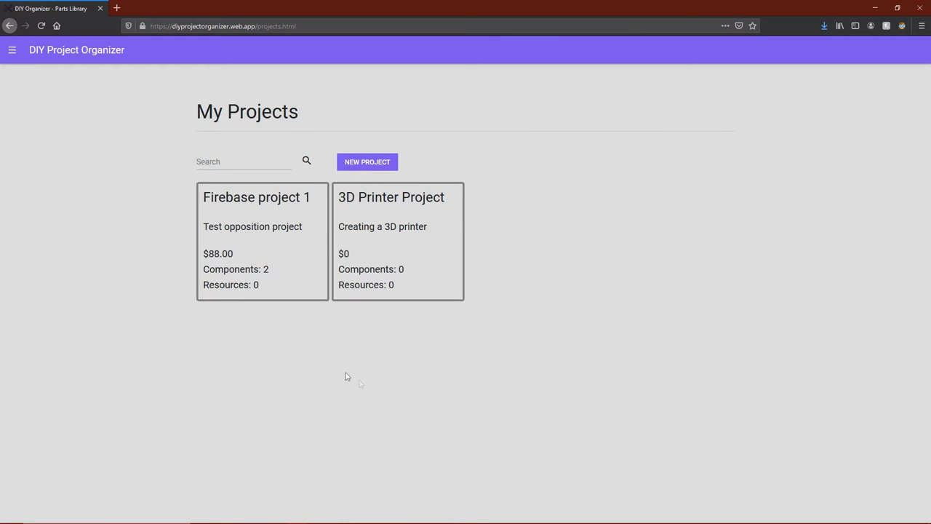
click(240, 161)
text(firebase)
click(306, 162)
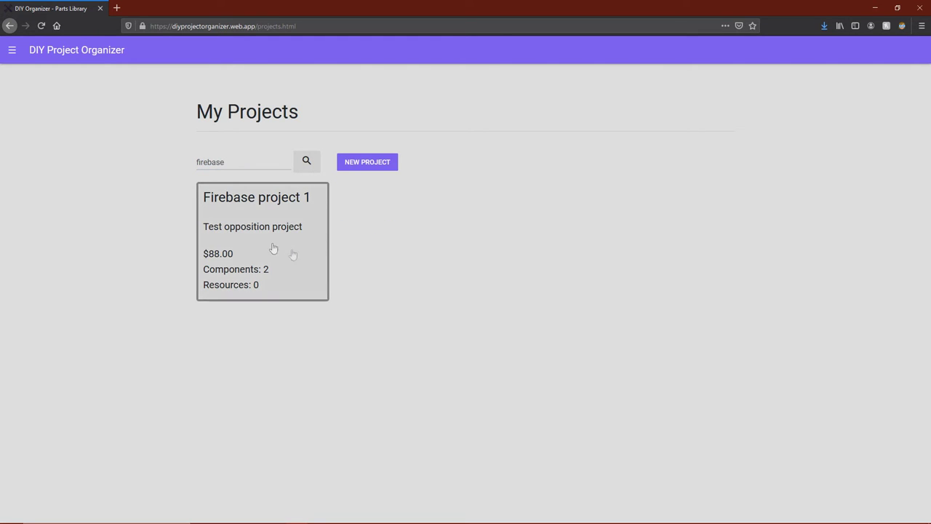
drag(229, 162, 144, 169)
key(BackSpace)
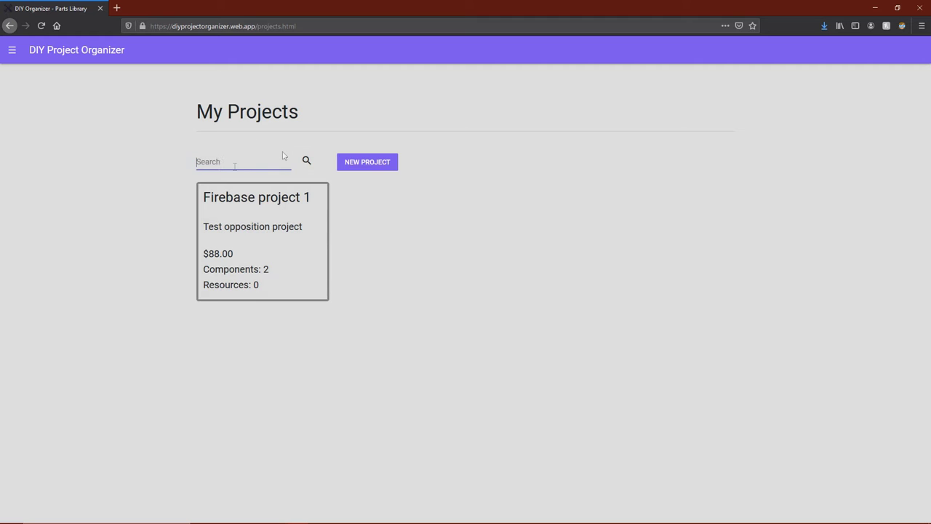
click(309, 167)
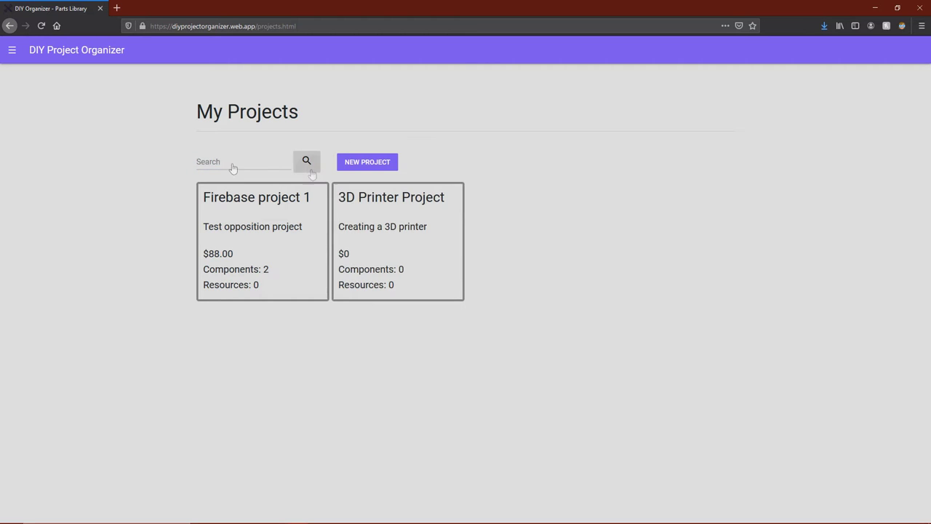
click(11, 51)
Step: In the Parts Library, add a 'Wiring' category and bring up a blank Add New Part form
click(98, 187)
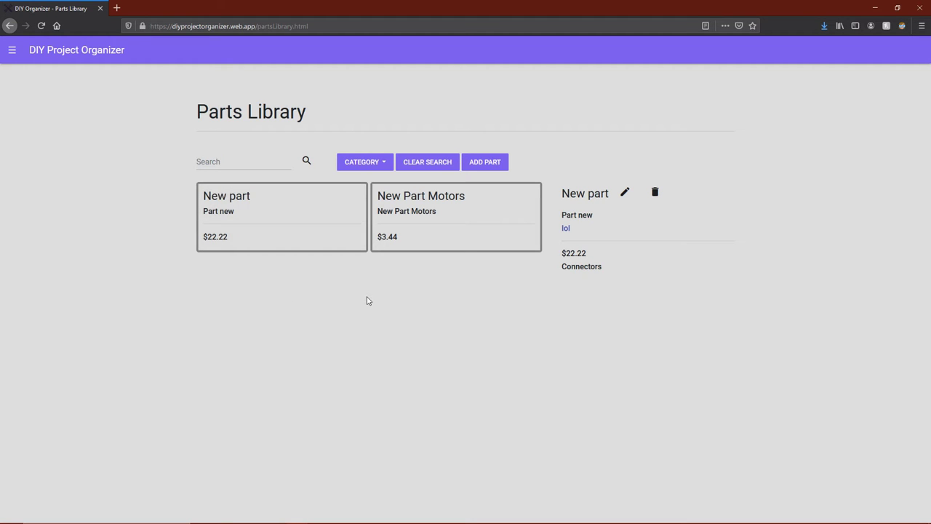
click(384, 164)
click(368, 195)
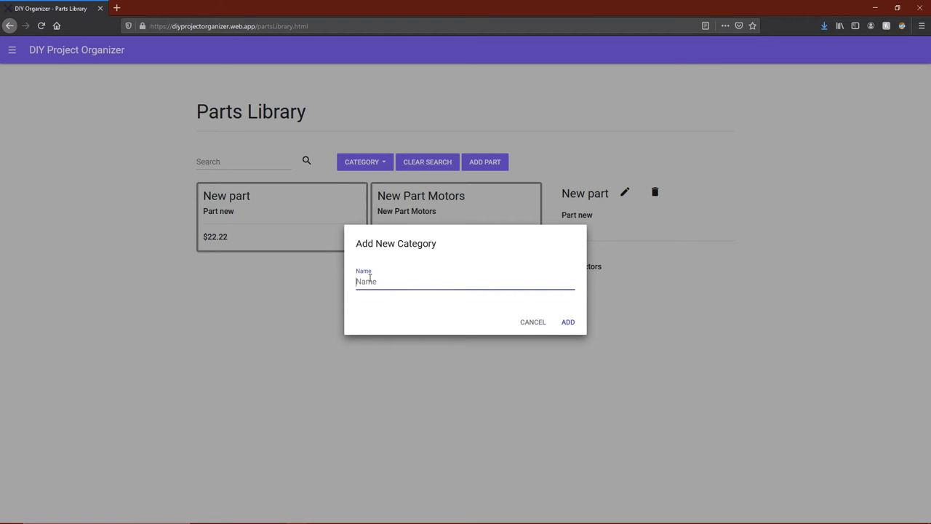
text(Wiring)
click(571, 324)
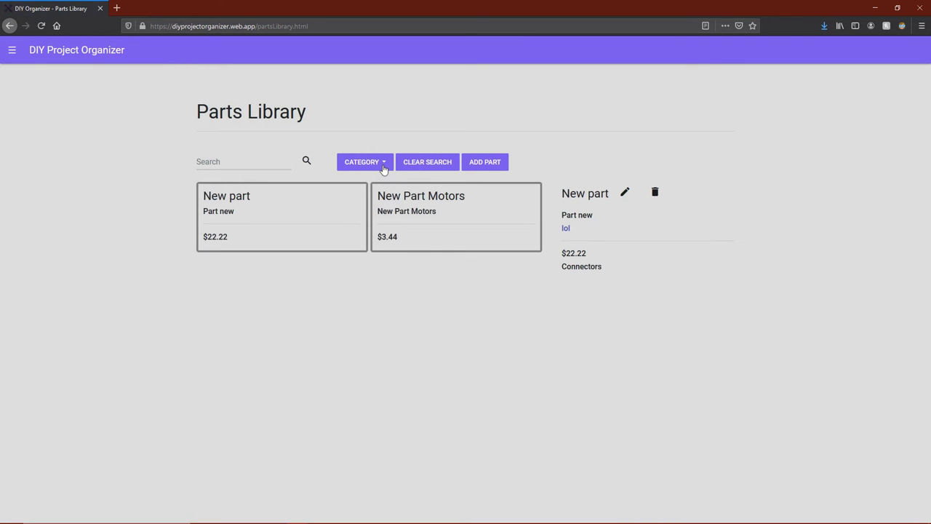
click(381, 162)
click(245, 361)
click(492, 167)
click(429, 214)
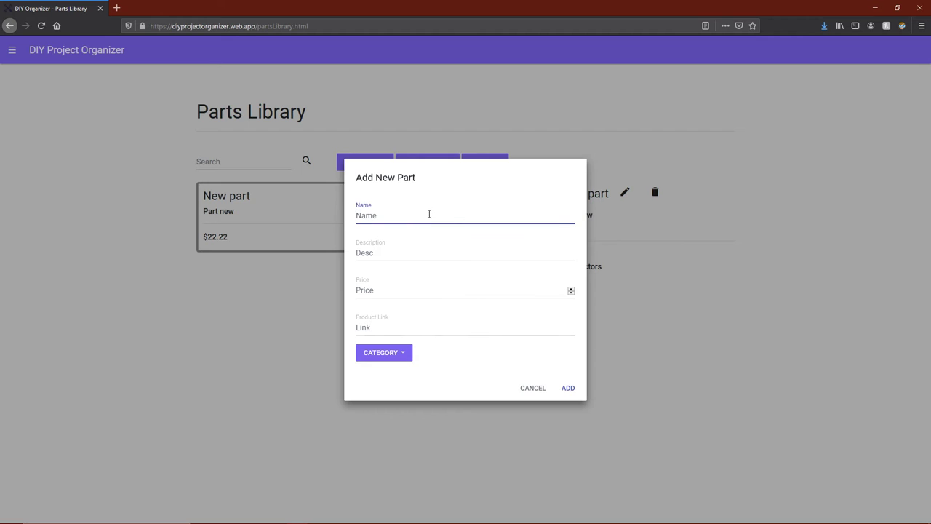
text(Wiring Harness)
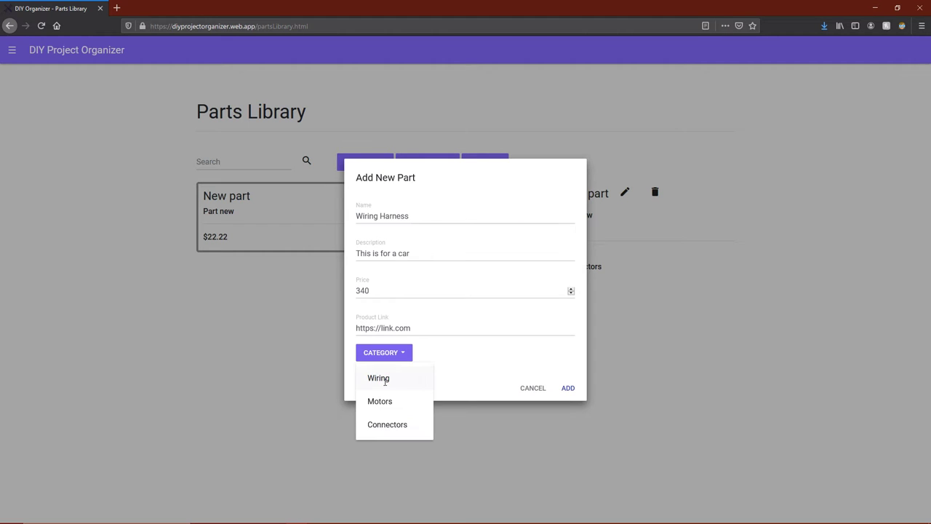
click(383, 379)
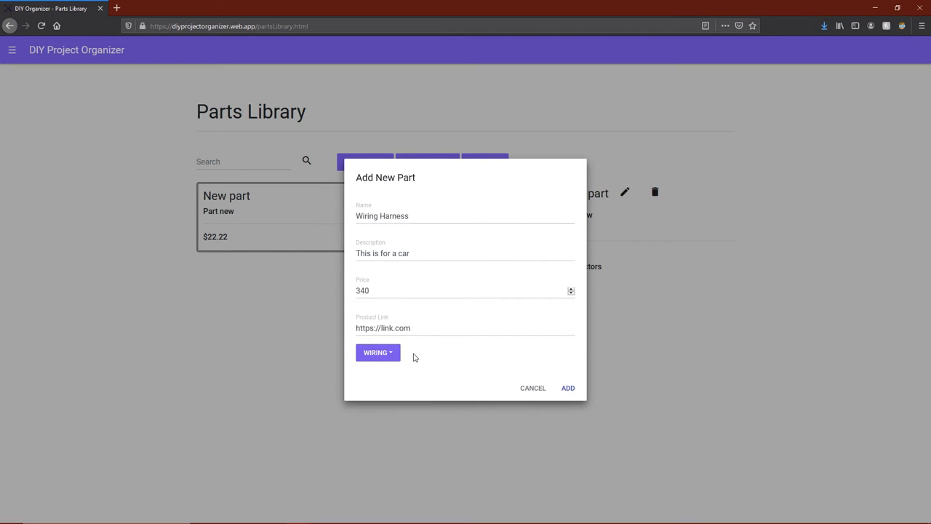
click(566, 388)
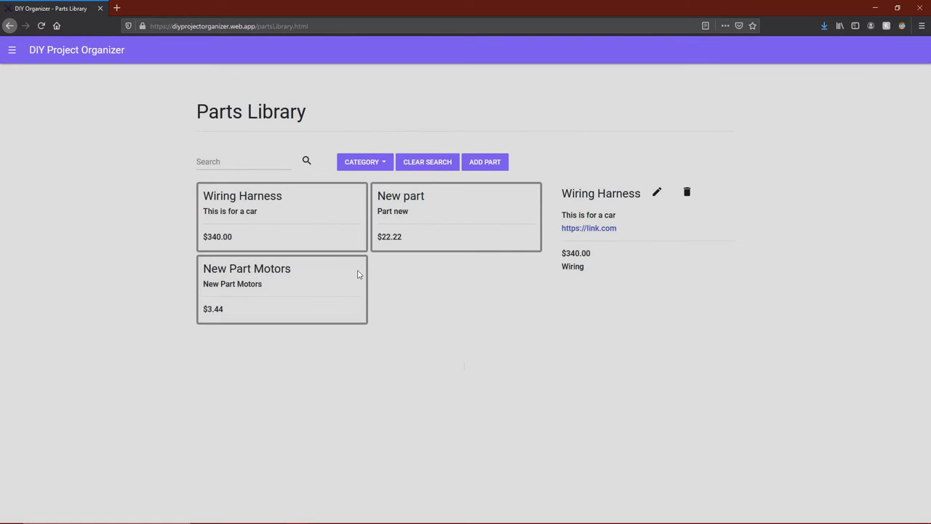
click(453, 230)
click(343, 291)
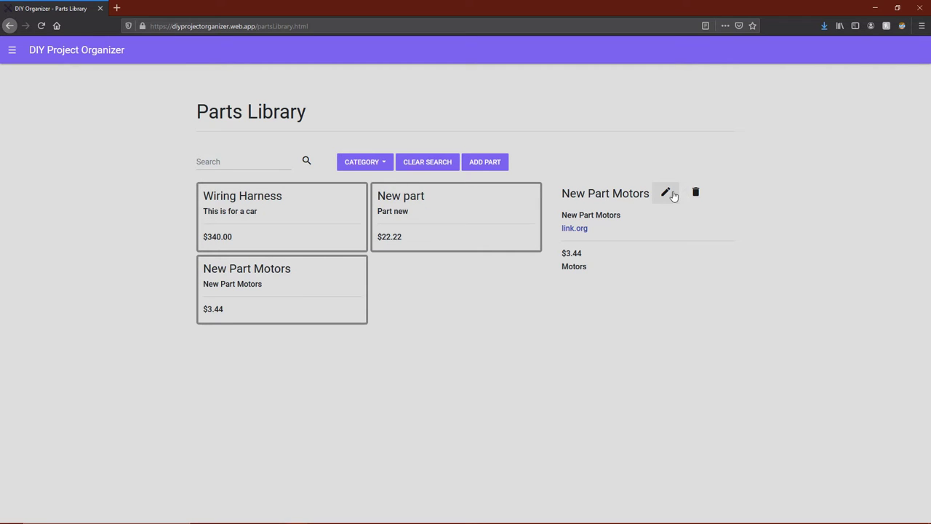
Step: Change New Part Motors' product link to link.com, then delete that part
click(670, 194)
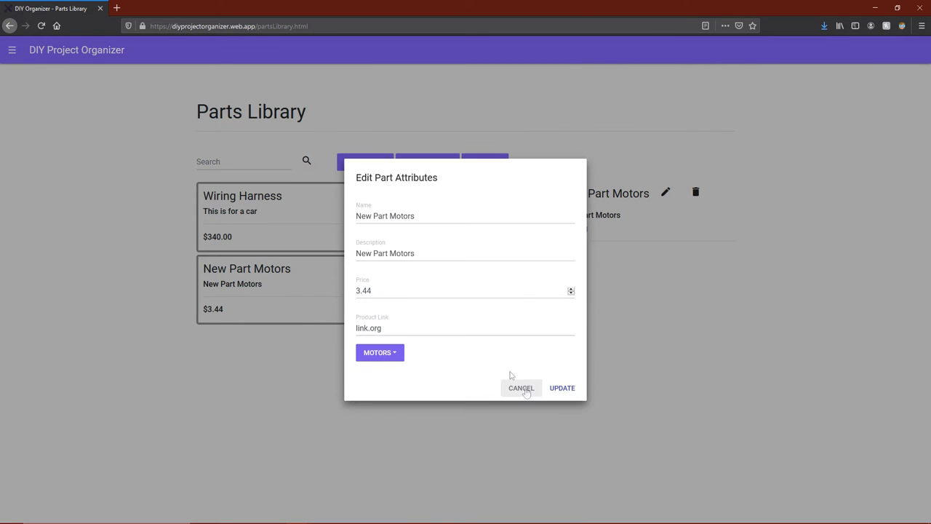
click(404, 328)
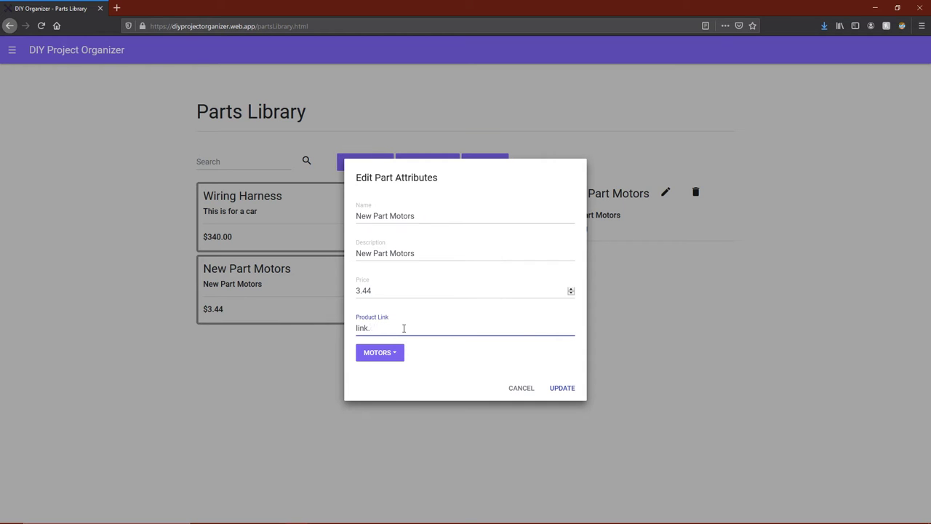
click(556, 387)
click(312, 276)
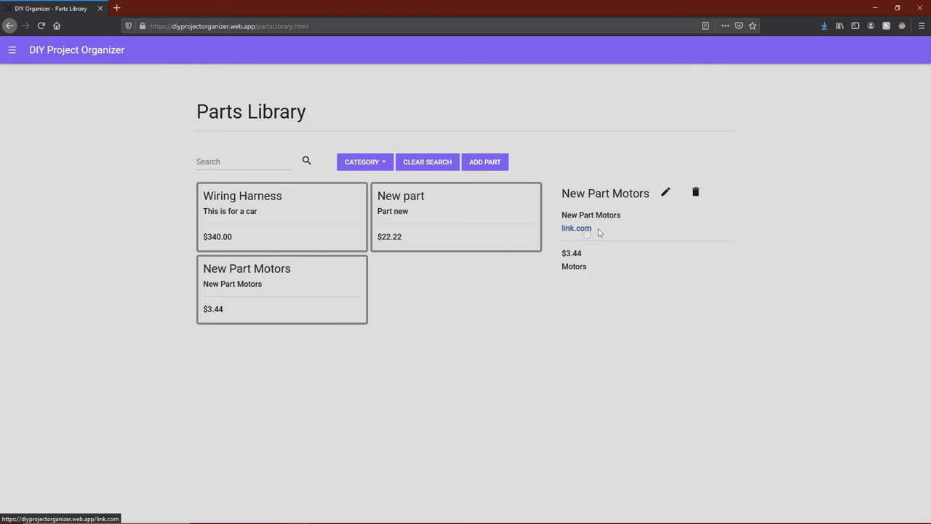
click(695, 192)
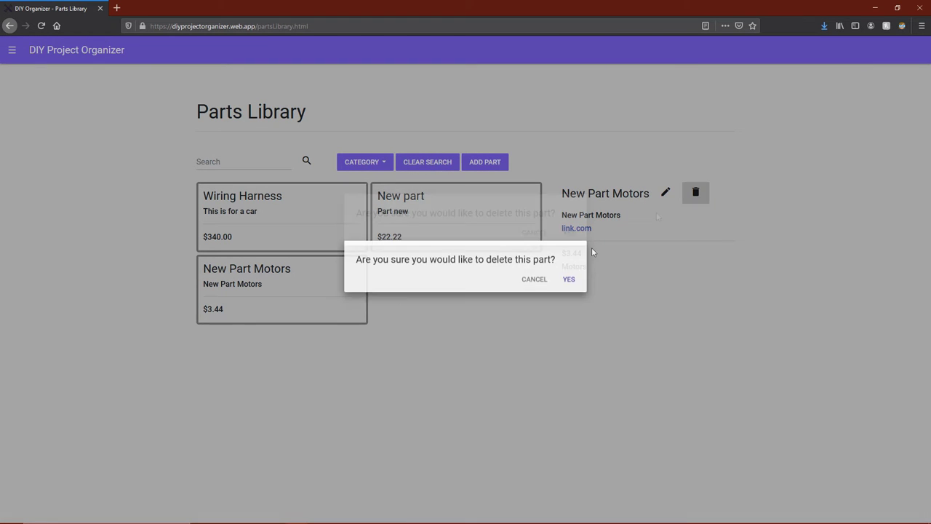
click(569, 291)
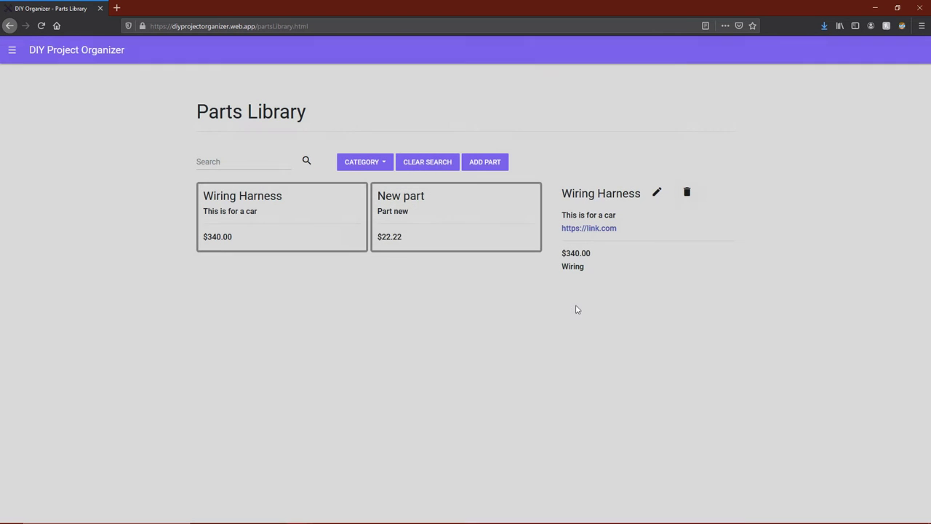
Step: Search the parts for 'Wiring', then clear the search to list all parts
click(216, 162)
text(Wiring)
click(307, 166)
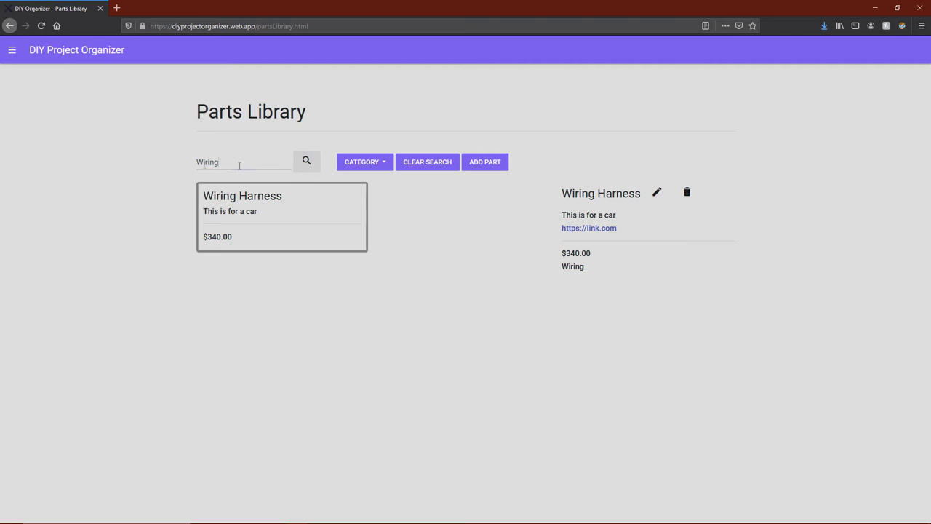
drag(239, 165, 174, 172)
key(BackSpace)
click(313, 170)
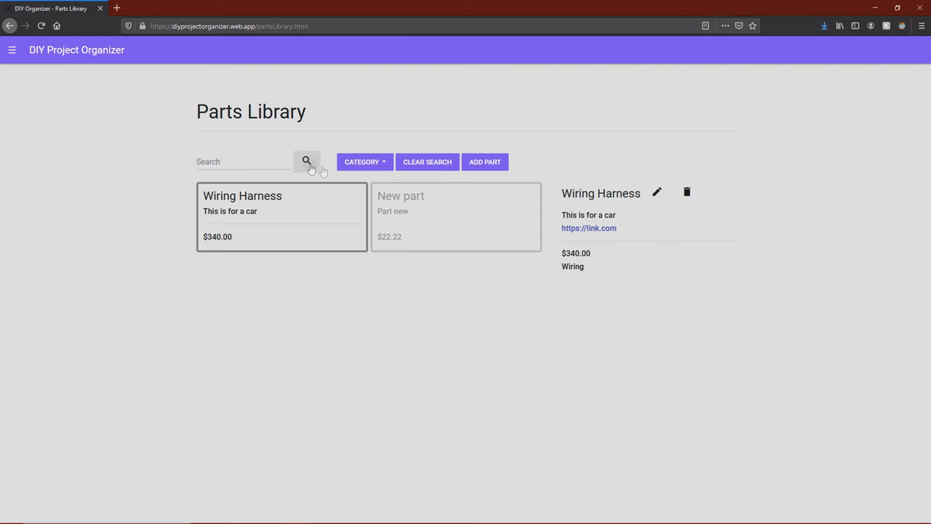
Step: Filter the parts by the Wiring category, then clear the filter so all parts show
click(377, 163)
click(363, 209)
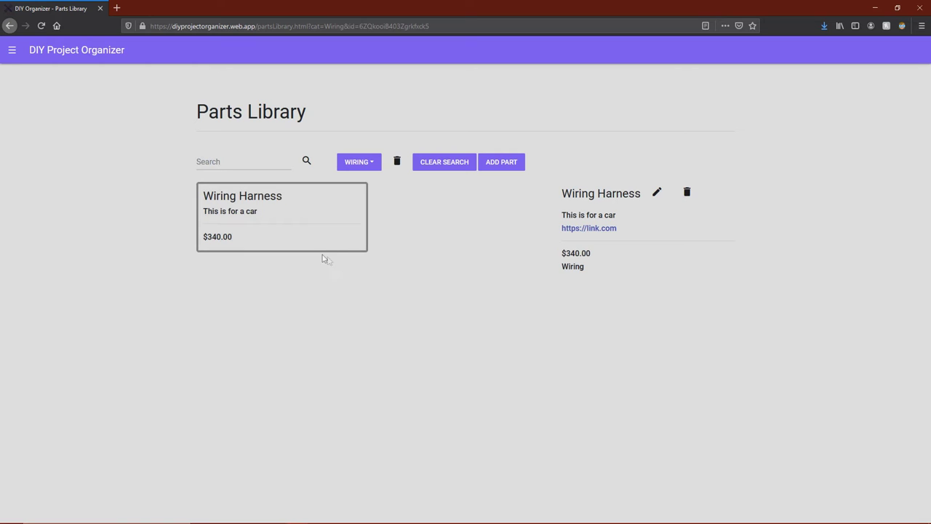
click(222, 164)
click(354, 165)
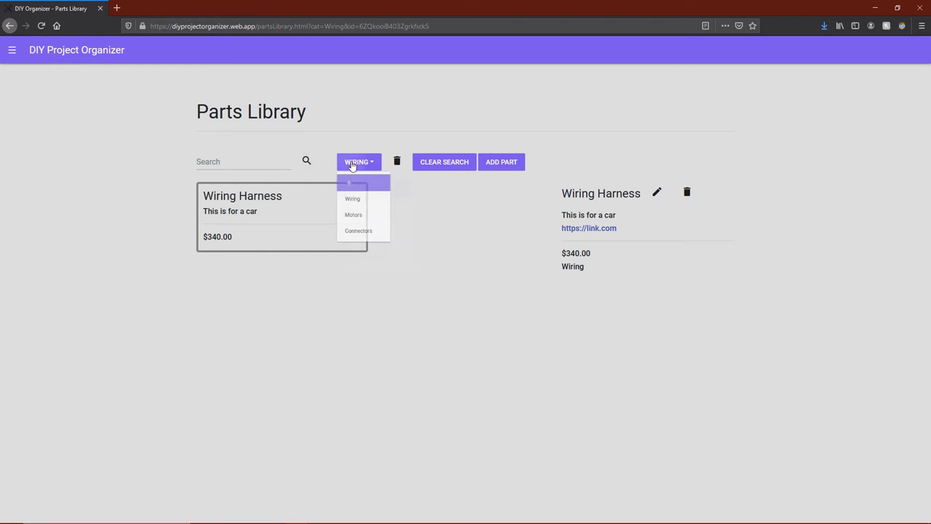
click(357, 166)
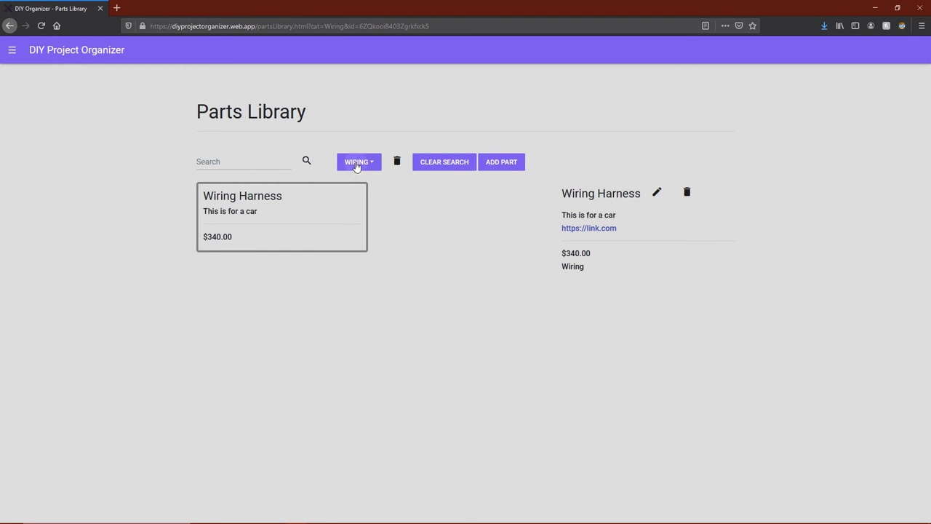
click(446, 167)
click(13, 51)
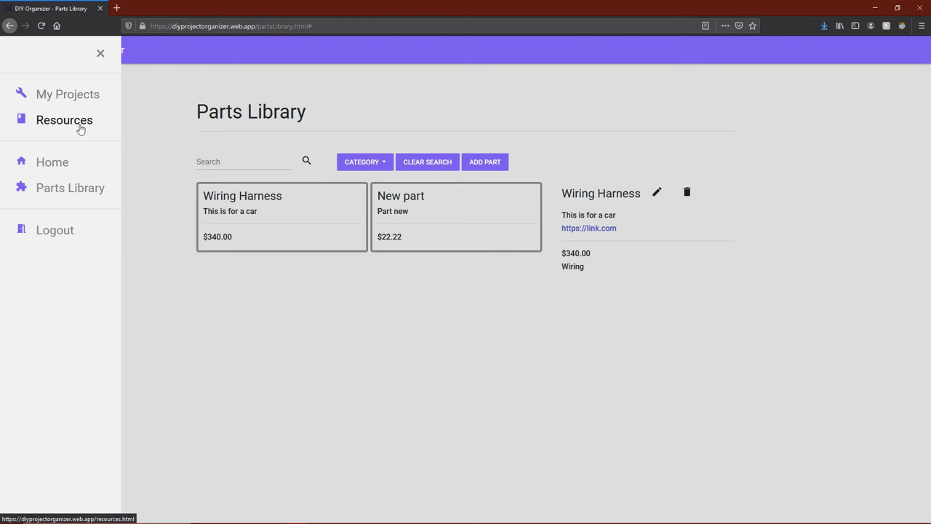
Step: Add a 'Firebase docs' resource linking to the Firestore DocumentReference page, and test the link
click(78, 126)
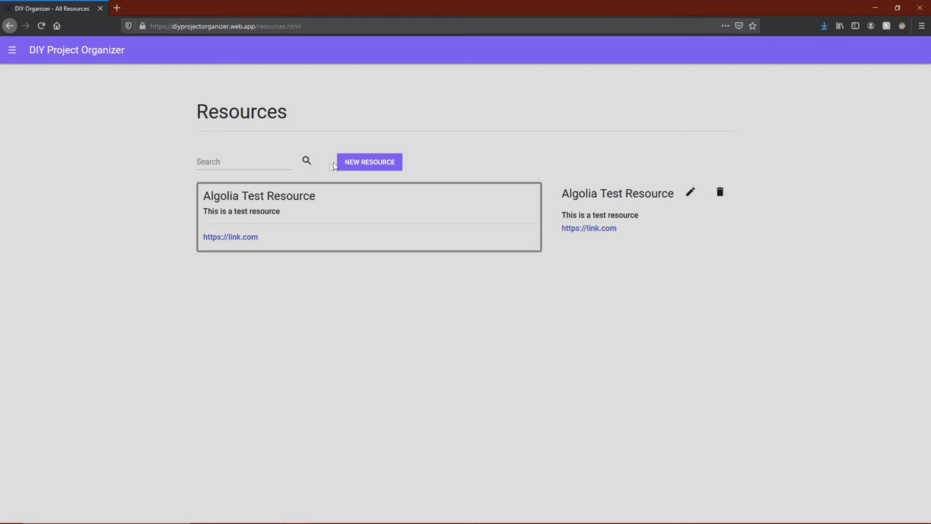
click(346, 166)
click(398, 240)
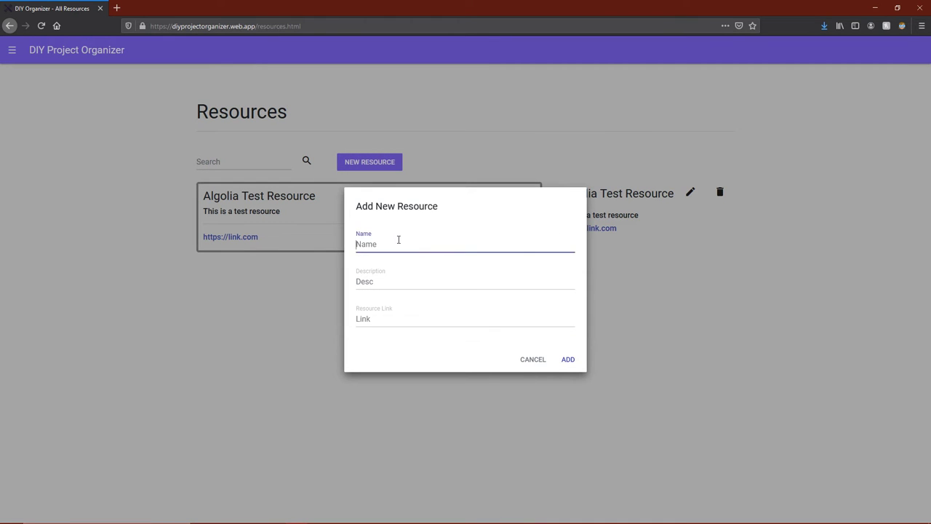
text(Firebase docs)
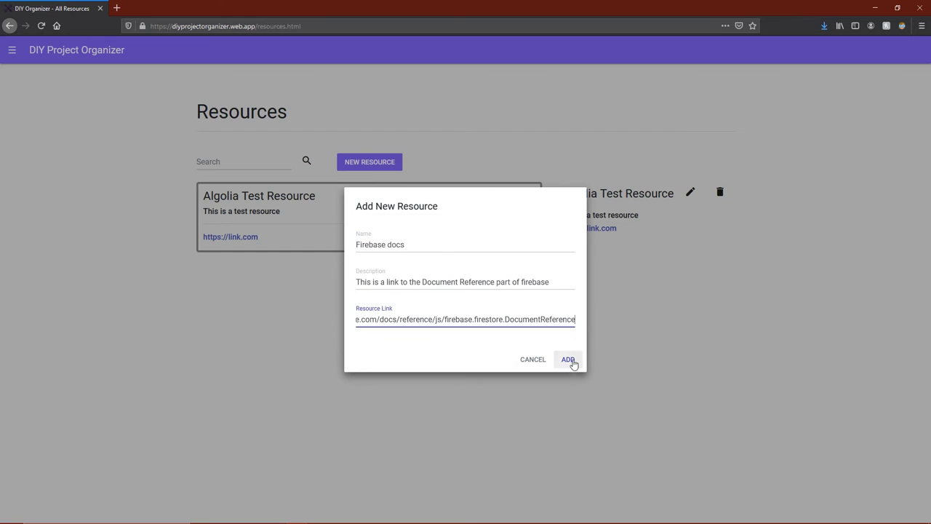
click(567, 359)
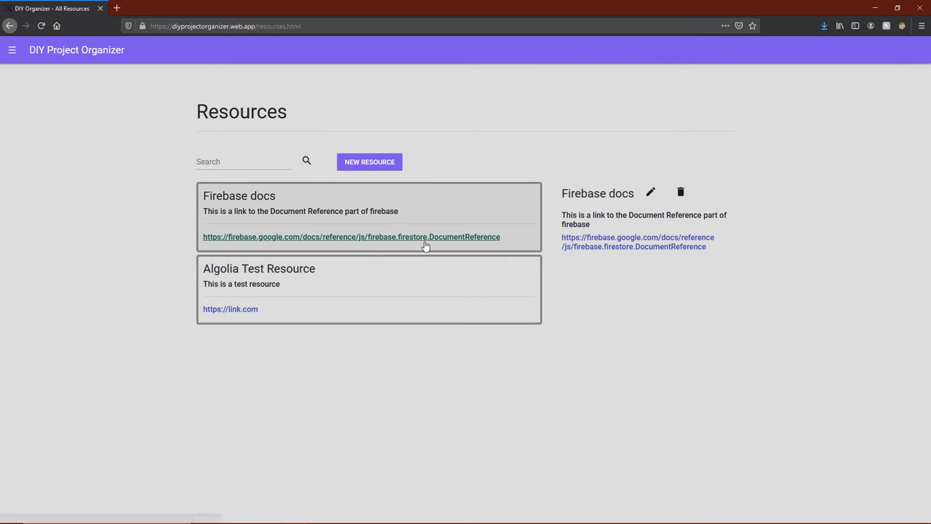
click(615, 255)
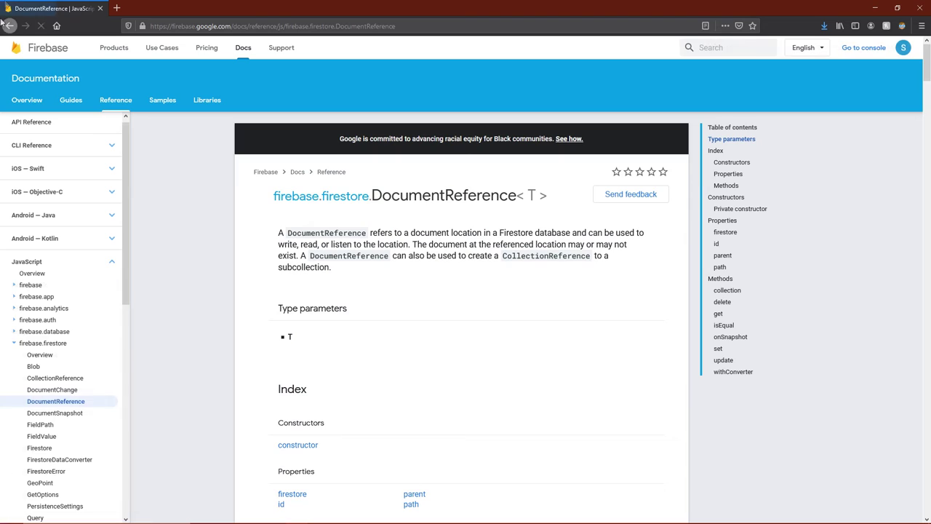
click(7, 27)
Step: Search resources for 'Firebase' and rename Firebase docs to 'Firebase documentation'
click(228, 161)
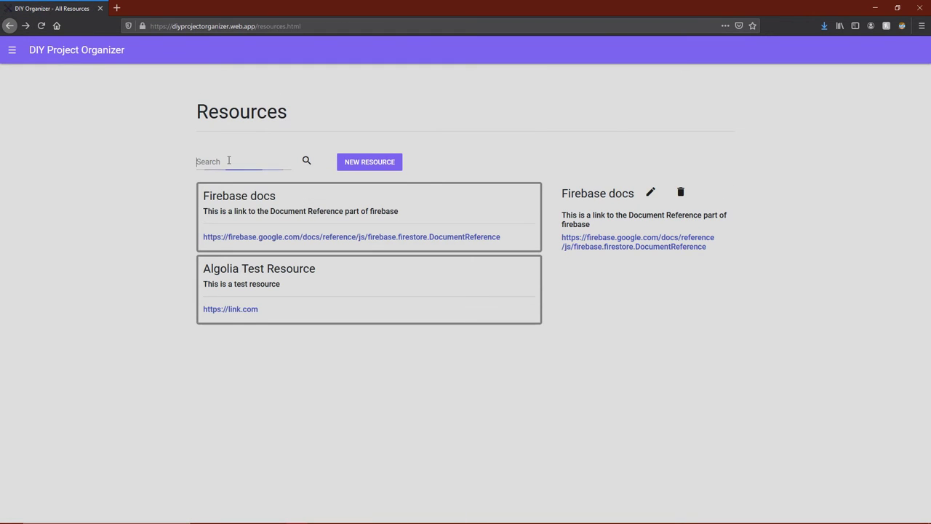
text(Firebase)
click(306, 161)
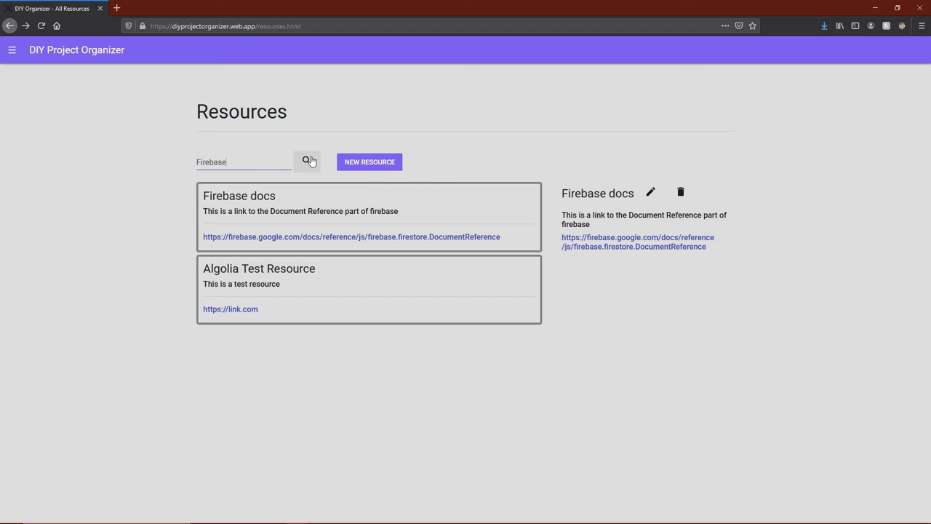
drag(240, 161, 181, 169)
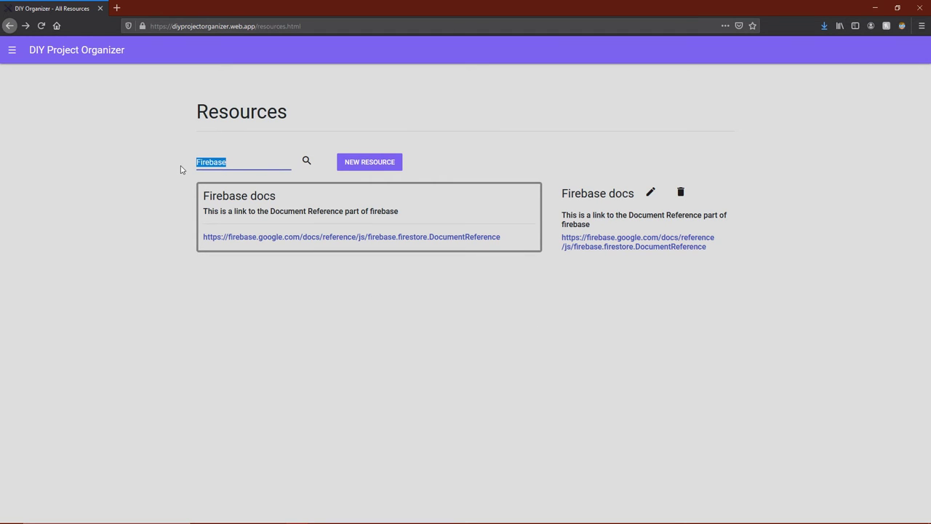
click(292, 280)
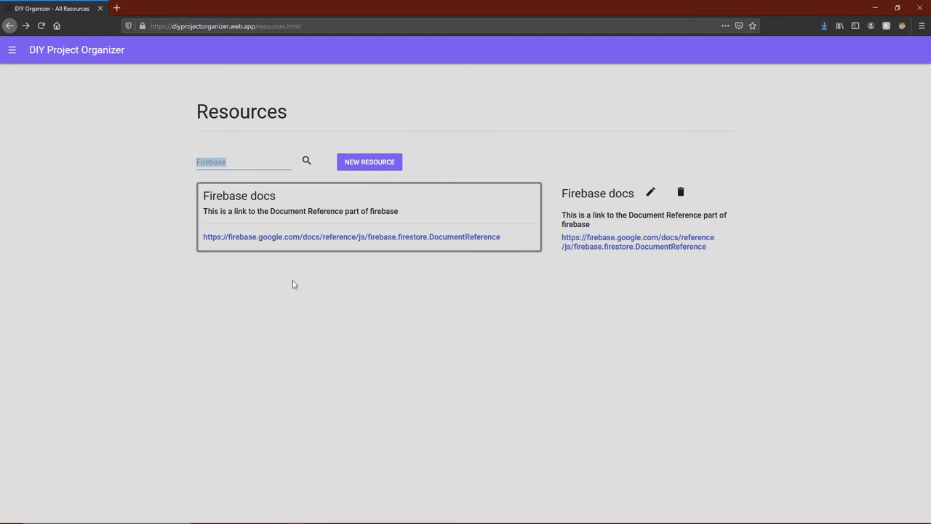
click(651, 192)
click(453, 244)
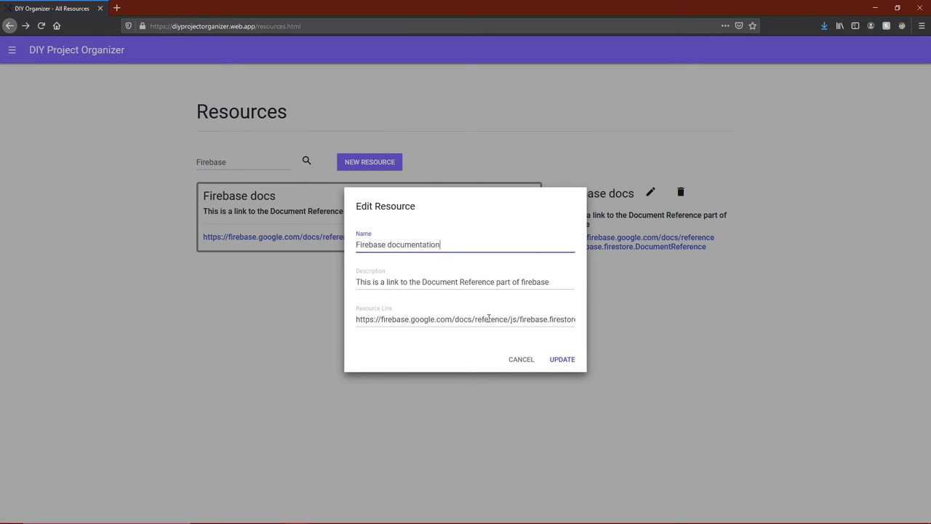
click(558, 359)
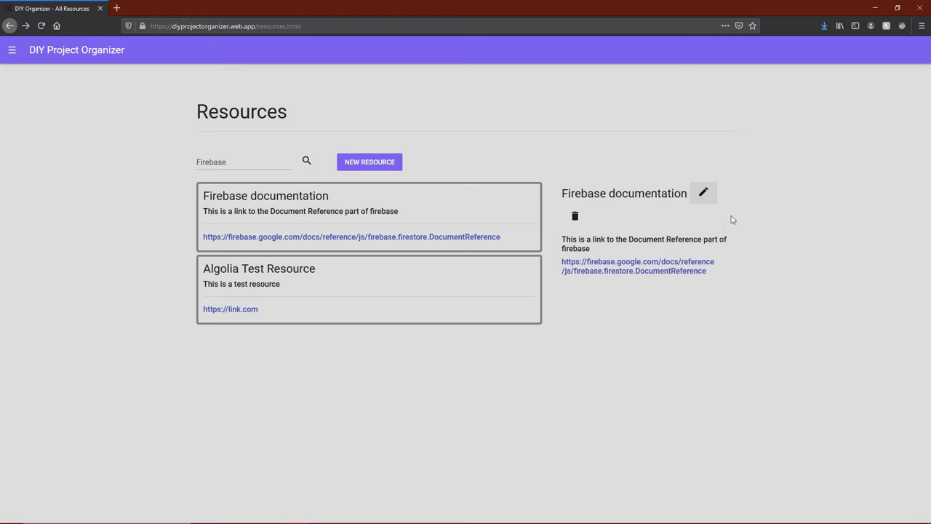
Step: Delete the Algolia Test Resource
click(451, 270)
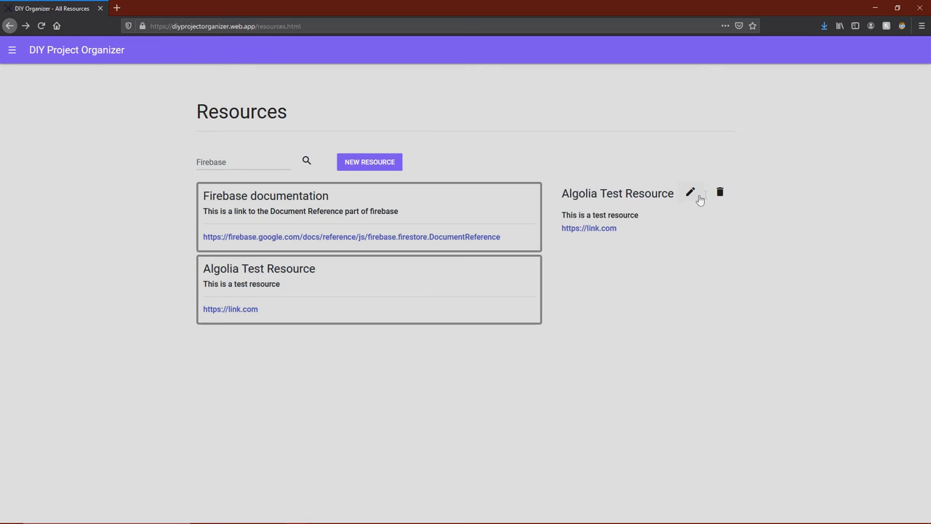
click(719, 192)
click(573, 298)
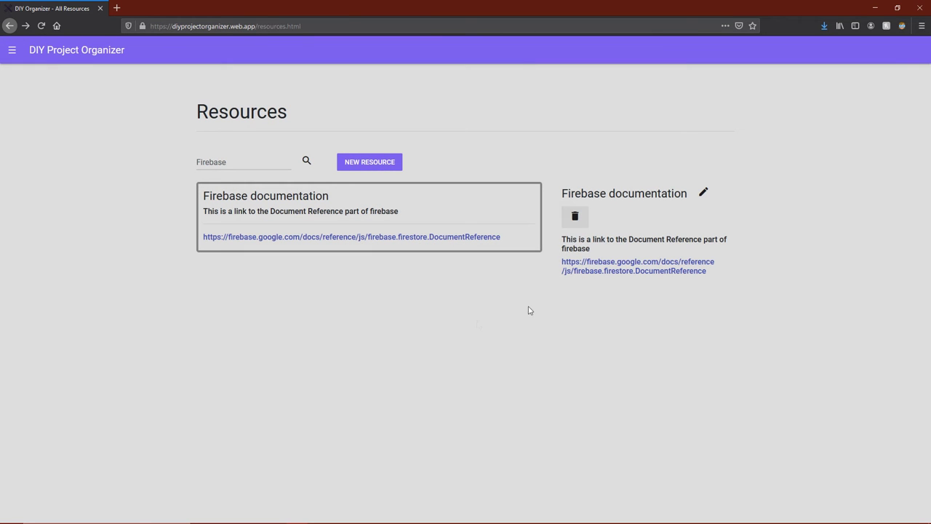
click(12, 49)
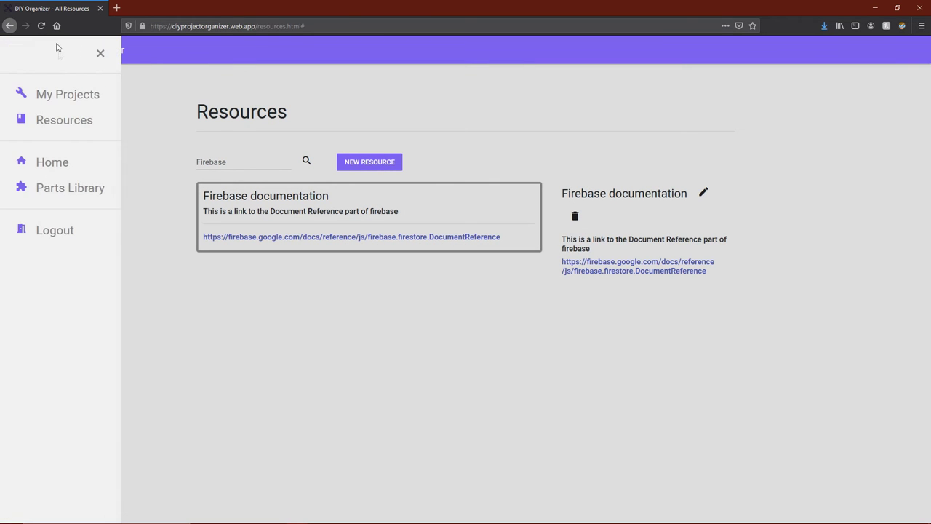
Step: Add the Wiring Harness part to 3D Printer Project, bringing its total to $340.00
click(62, 95)
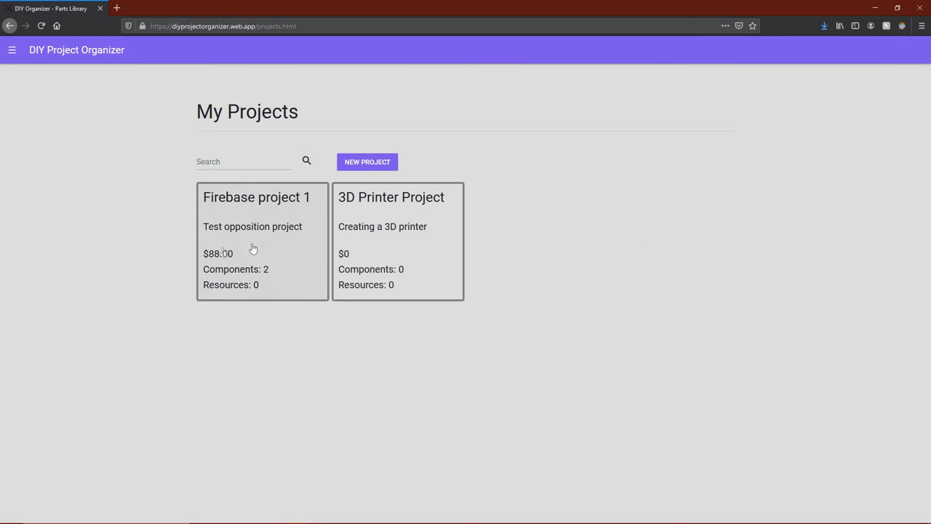
click(438, 227)
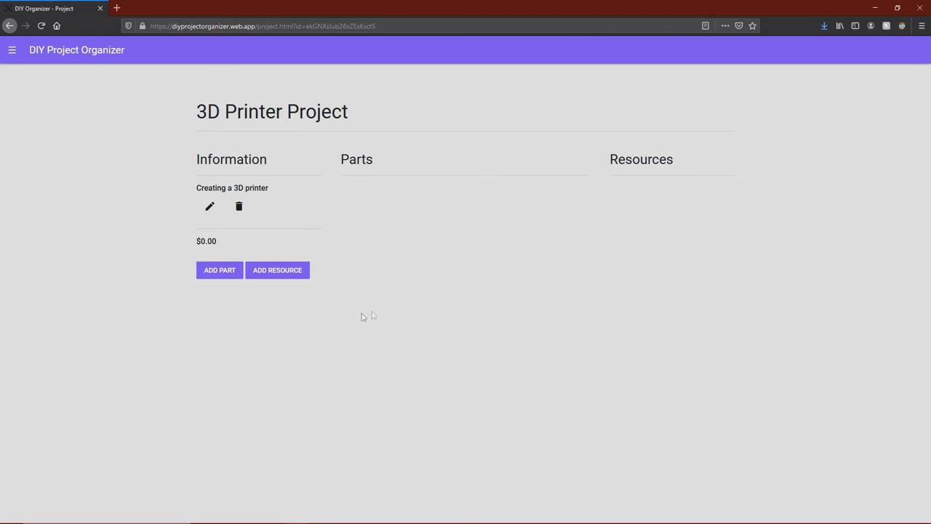
click(229, 275)
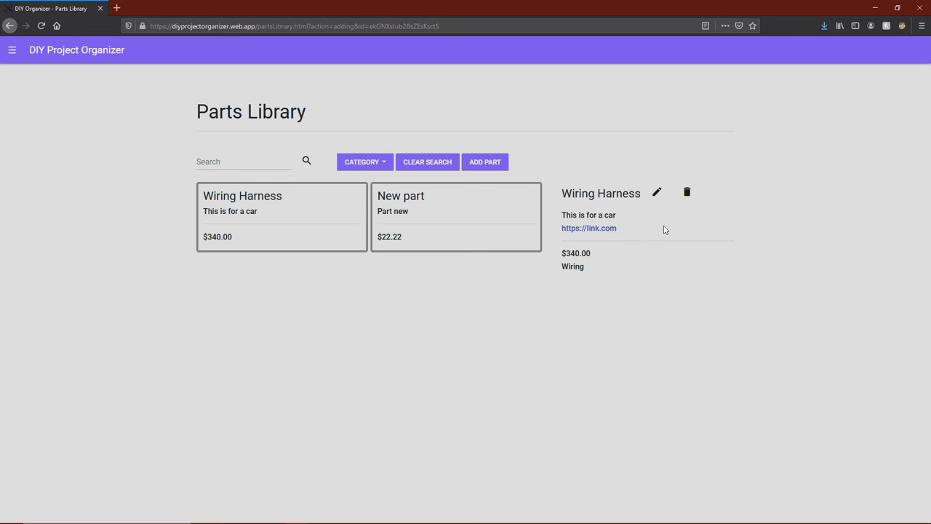
click(337, 236)
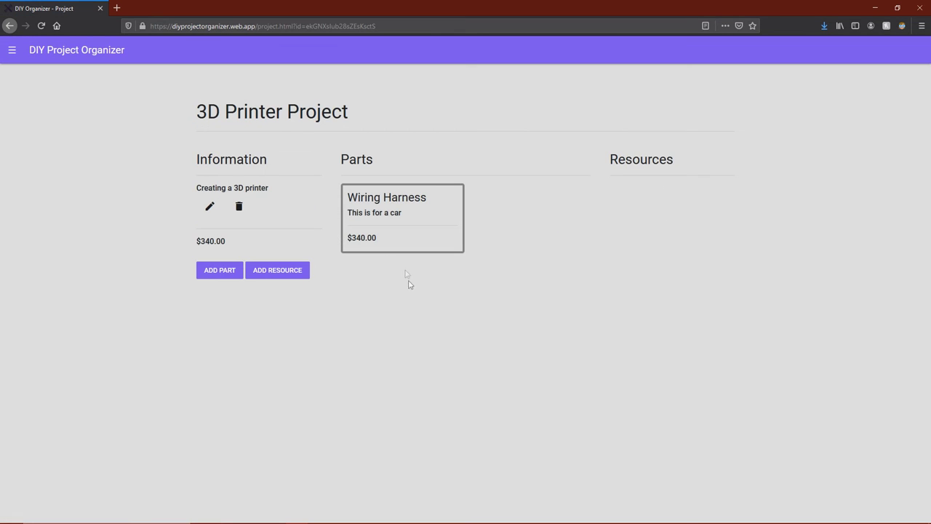
click(303, 276)
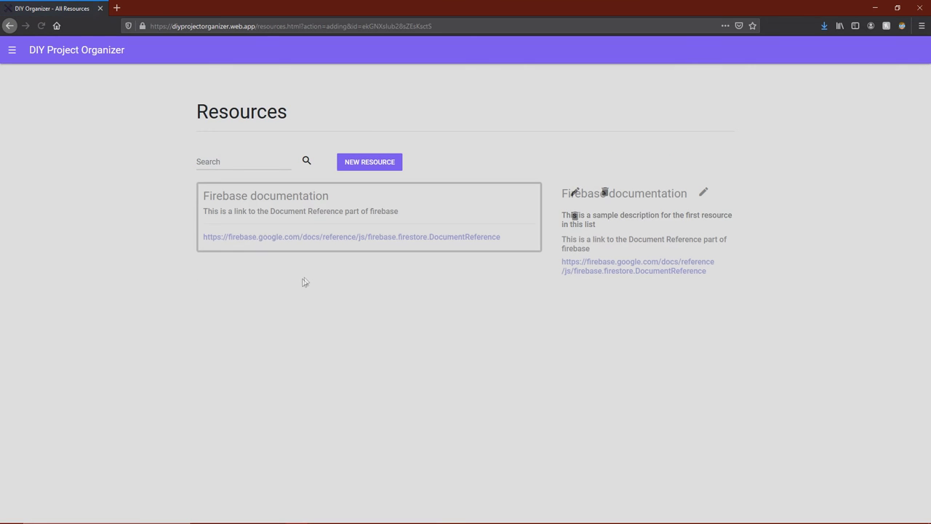
Step: Add and then delete the Firebase documentation resource, delete the Wiring Harness part, and return home
click(453, 213)
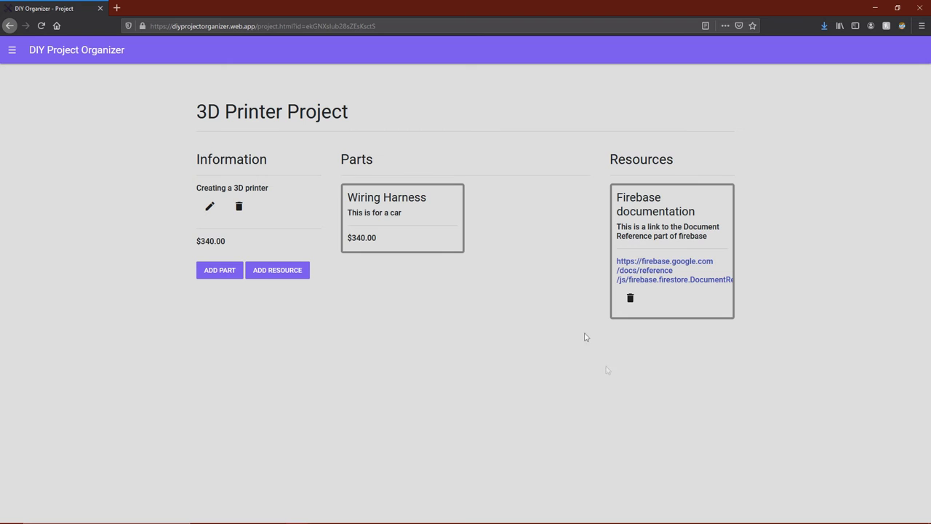
click(437, 243)
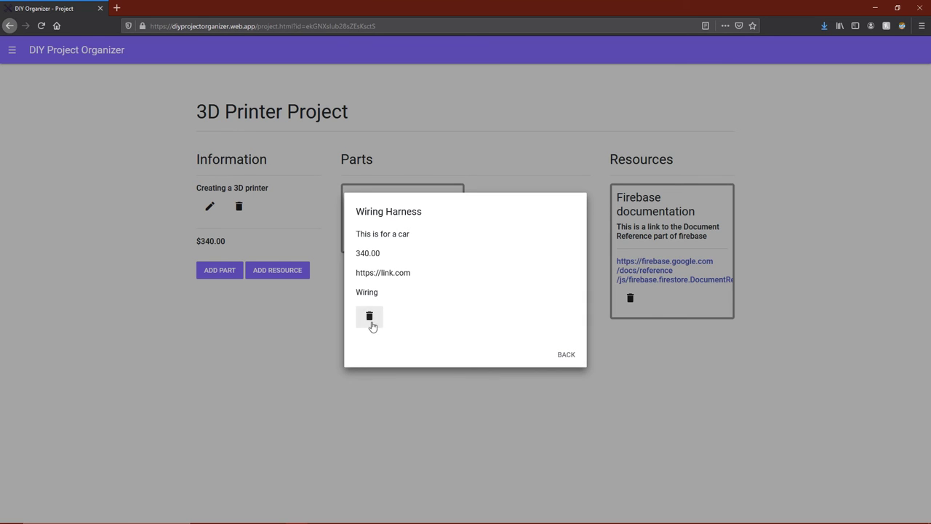
click(370, 317)
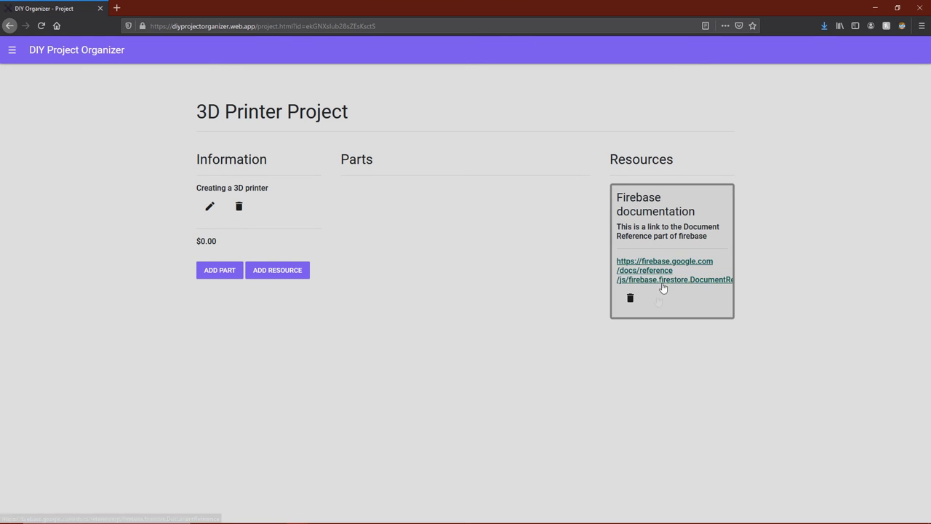
click(630, 299)
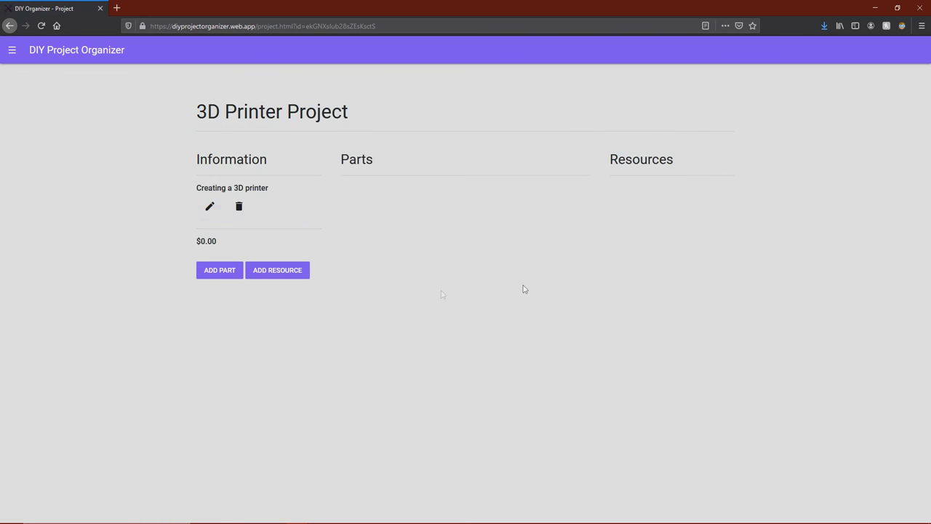
key(alt+Left)
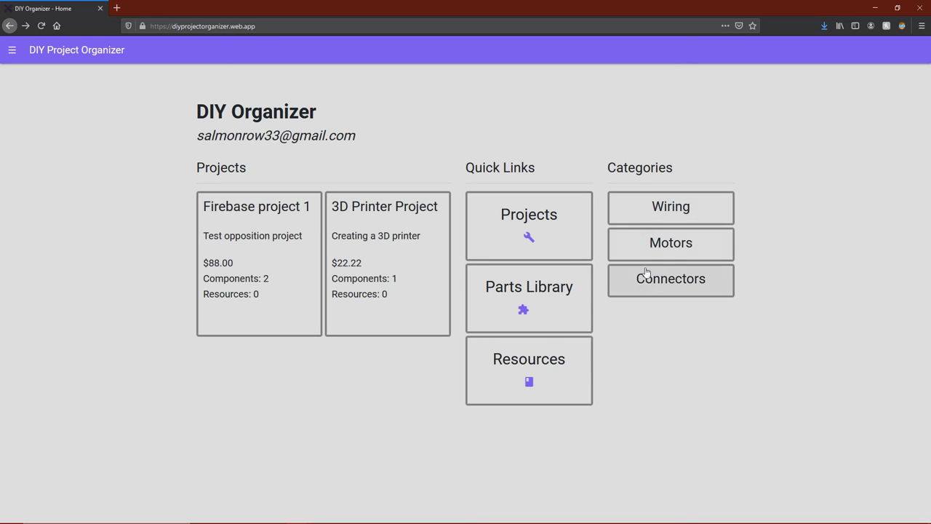
Step: Browse the parts listed in the Wiring category
click(656, 214)
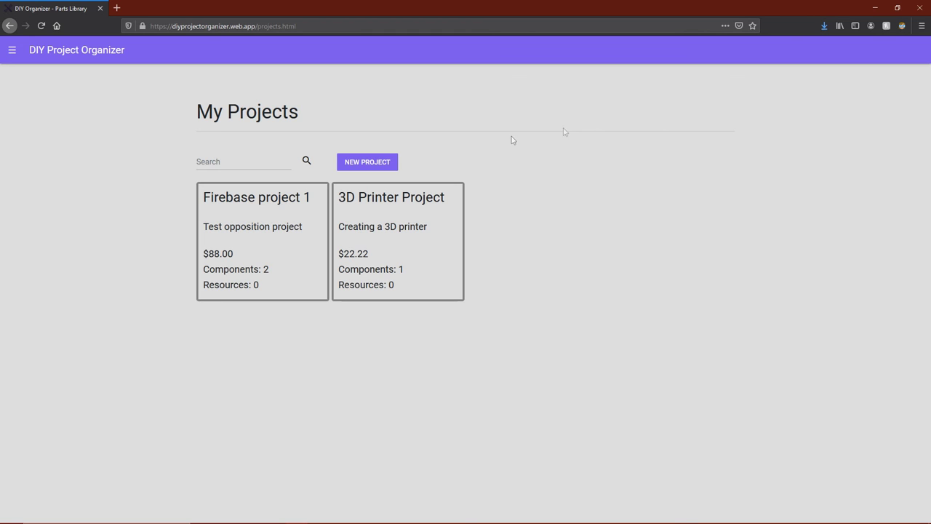
Step: Search My Projects for 'fir' so only Firebase project 1 is listed
click(226, 158)
text(firebase)
click(301, 165)
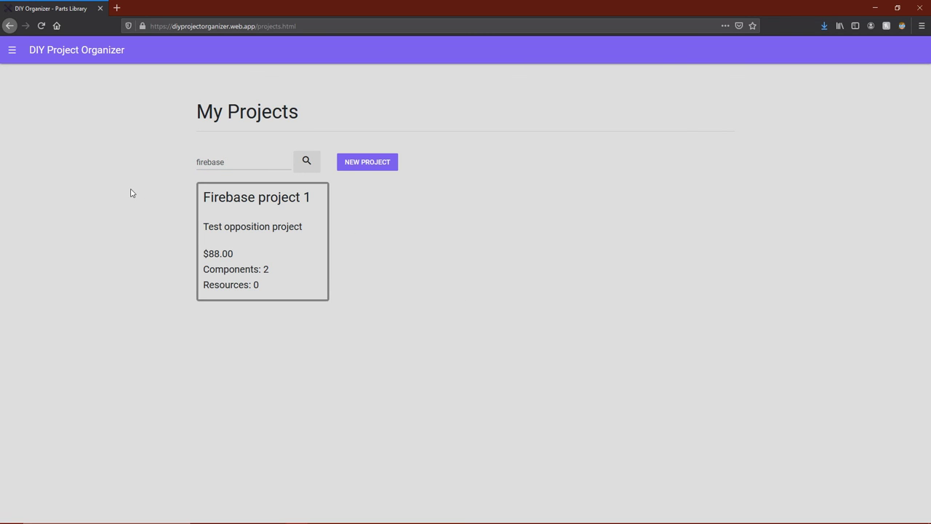